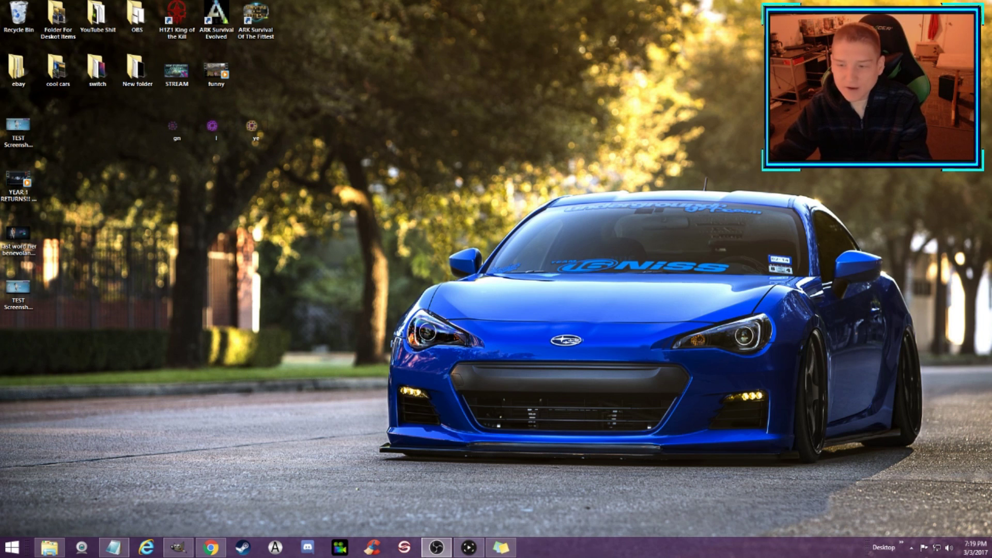
Step: Switch to Steam and browse to the steamapps folder inside STEAM on the Desktop Stuff (D:) drive in File Explorer
{"action": "mouse_move", "coordinate": [448, 552]}
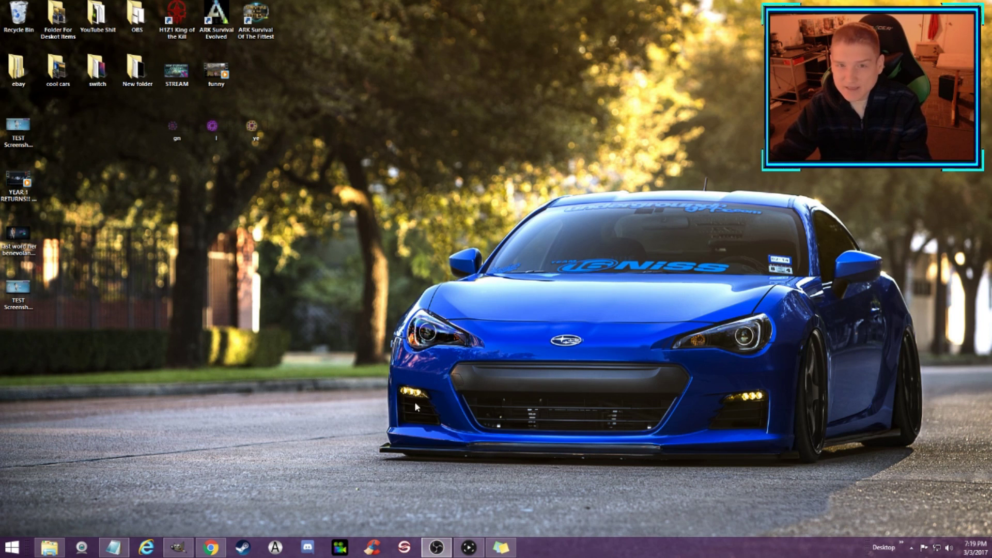
{"action": "left_click", "coordinate": [242, 547]}
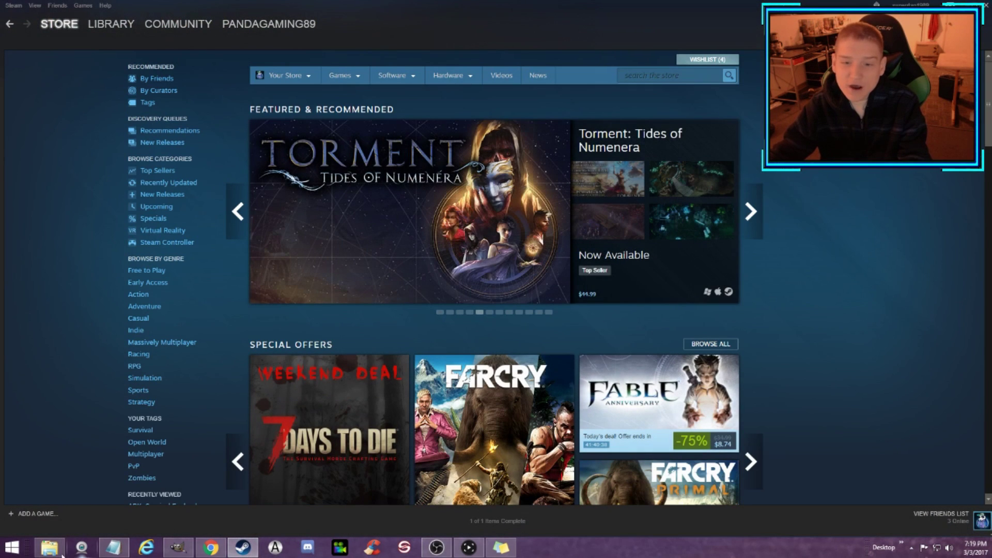
{"action": "left_click", "coordinate": [49, 547]}
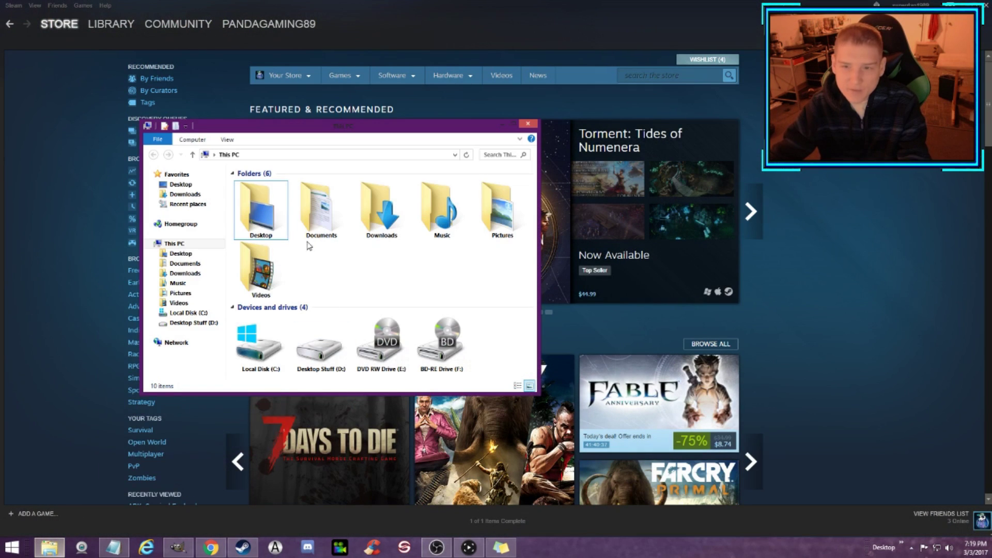
{"action": "left_click", "coordinate": [196, 323]}
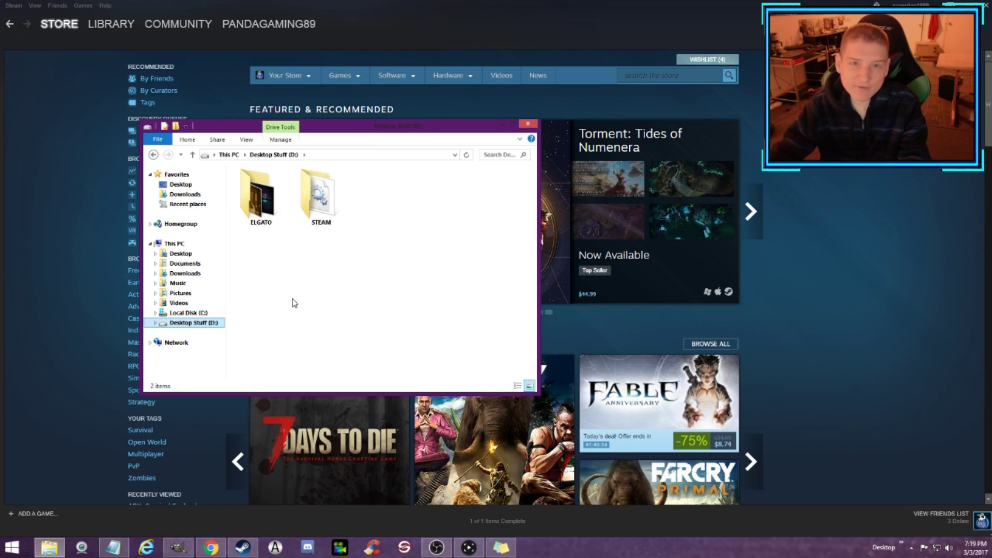
{"action": "left_click", "coordinate": [341, 205]}
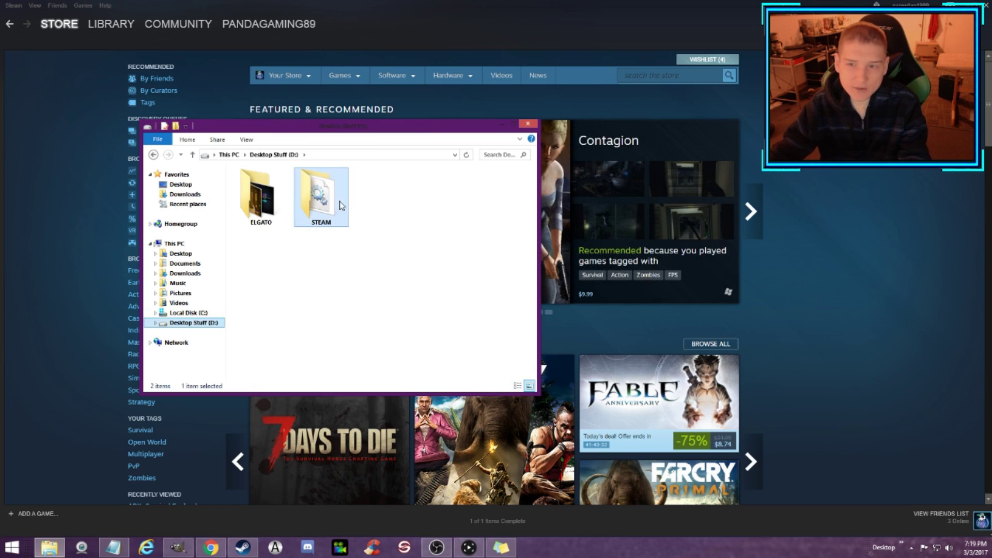
{"action": "double_click", "coordinate": [337, 204]}
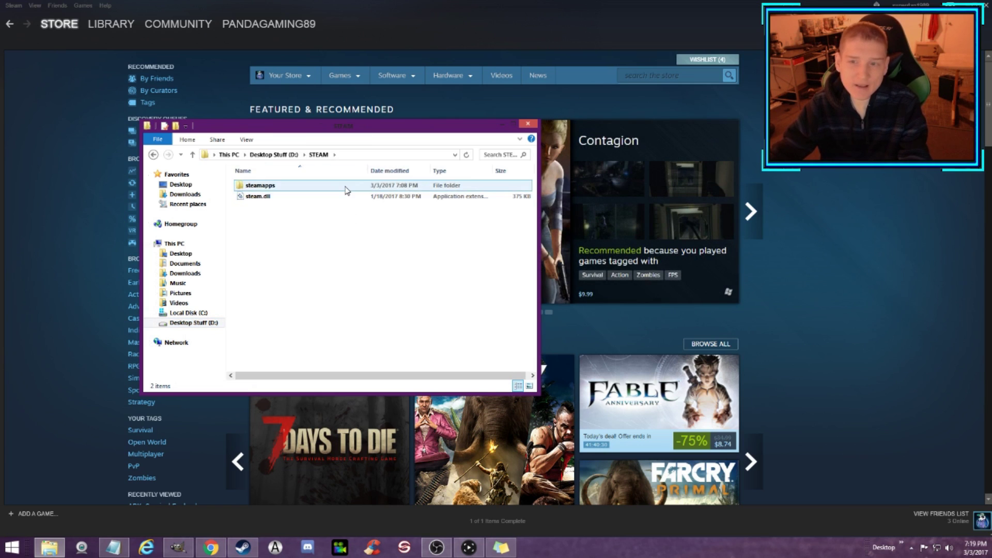
{"action": "double_click", "coordinate": [345, 190]}
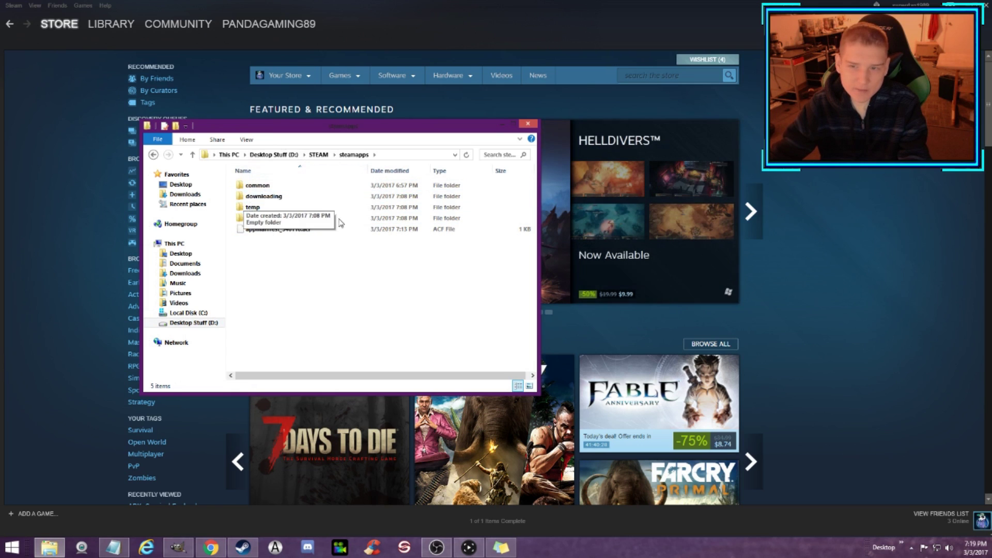
Step: Go back to the root of the Desktop Stuff (D:) drive and close File Explorer
{"action": "left_click", "coordinate": [154, 156]}
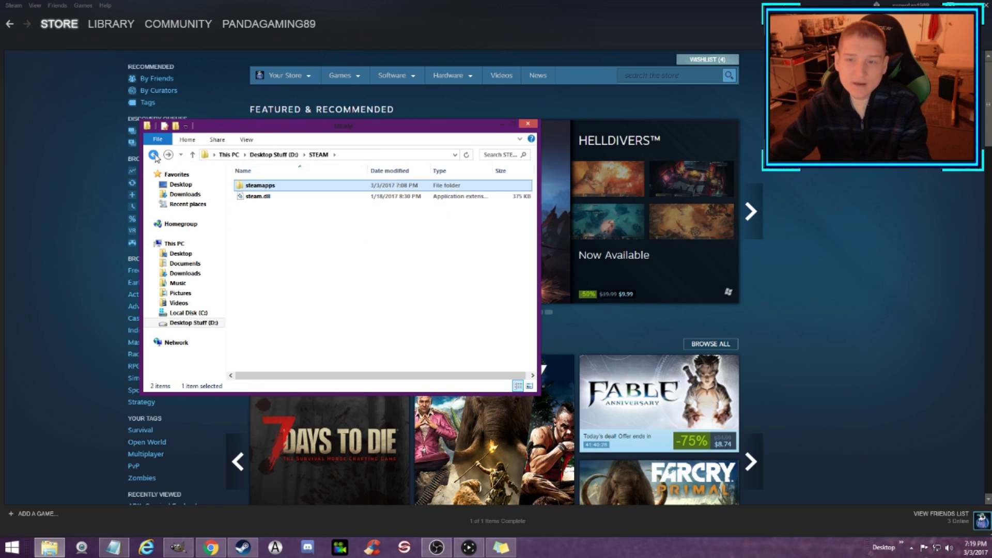
{"action": "left_click", "coordinate": [154, 155]}
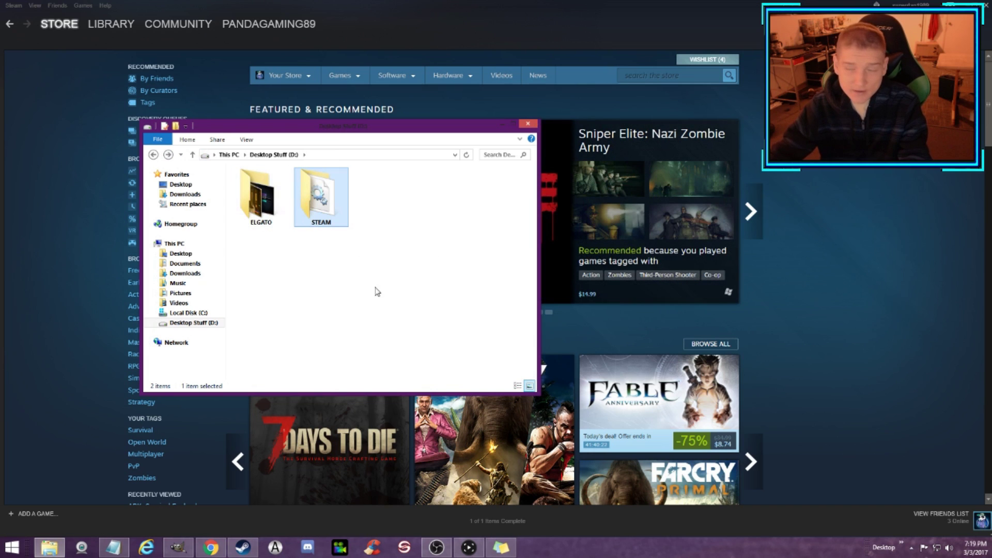
{"action": "left_click", "coordinate": [433, 256]}
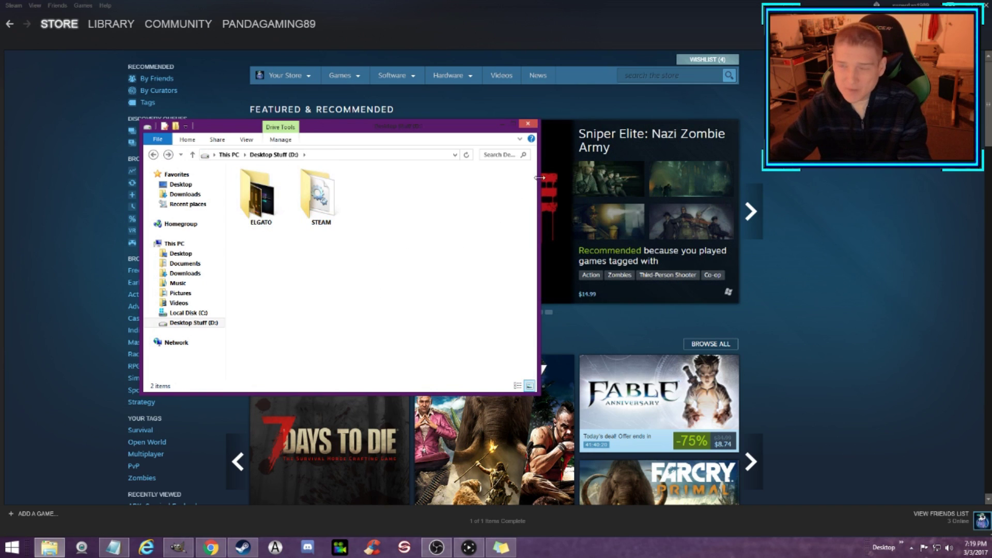
{"action": "left_click", "coordinate": [529, 125]}
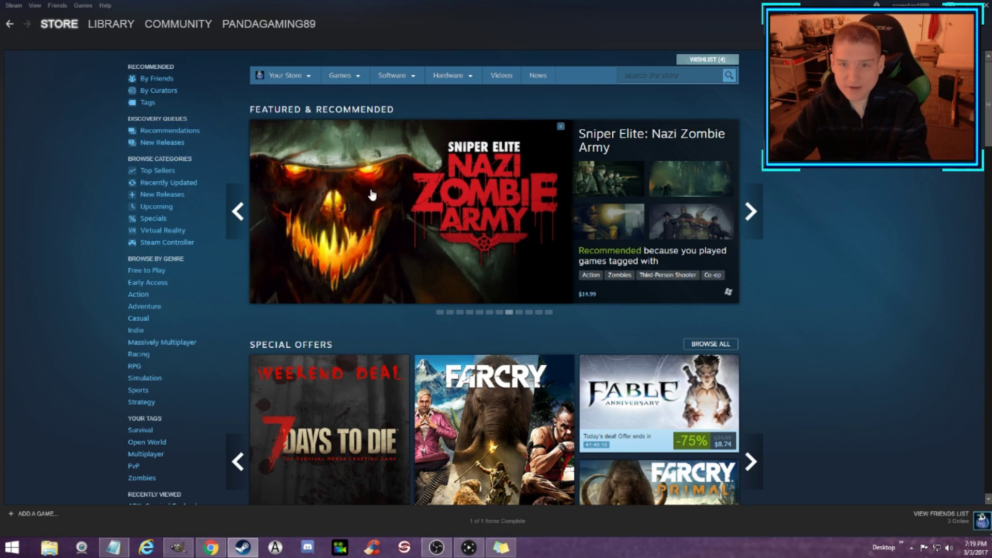
Step: Open the list of Steam library folders from the download settings
{"action": "left_click", "coordinate": [14, 6]}
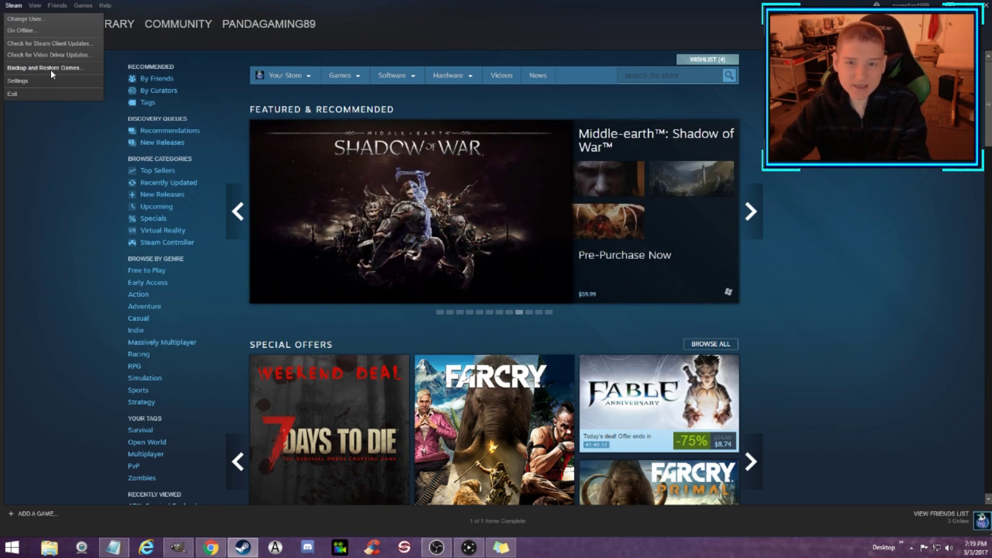
{"action": "left_click", "coordinate": [49, 81]}
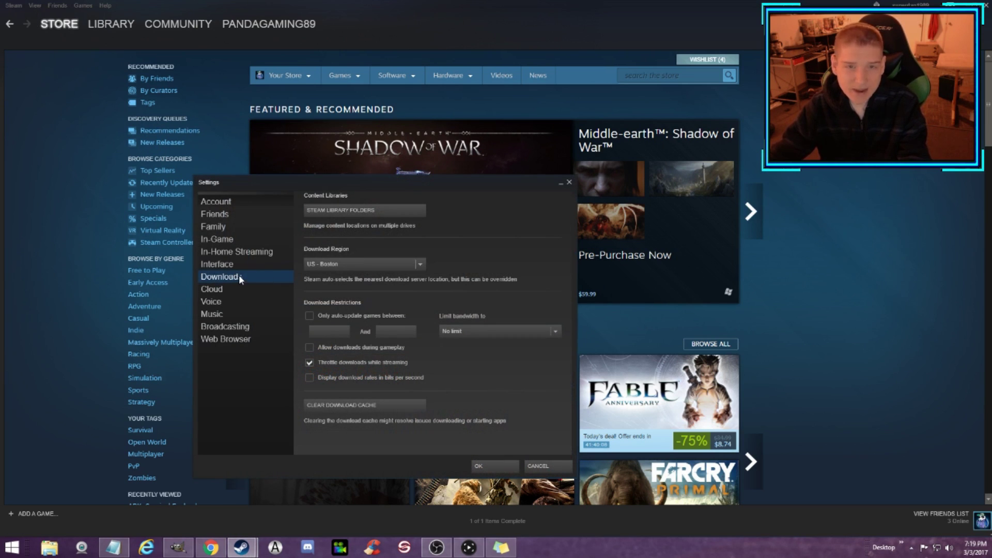
{"action": "left_click", "coordinate": [370, 210]}
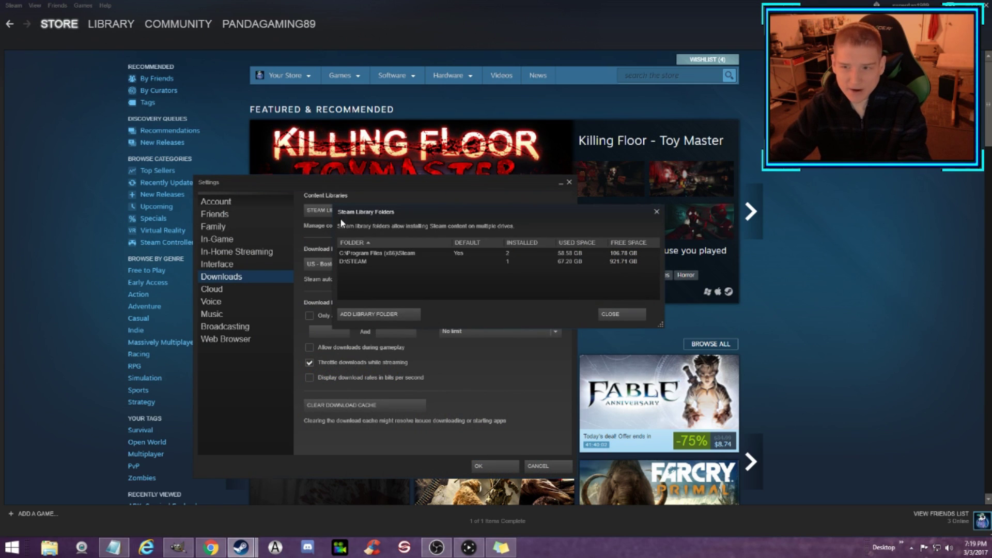
Step: View the drives offered for a new Steam library folder without adding one, and close the library folder list
{"action": "left_click", "coordinate": [350, 308]}
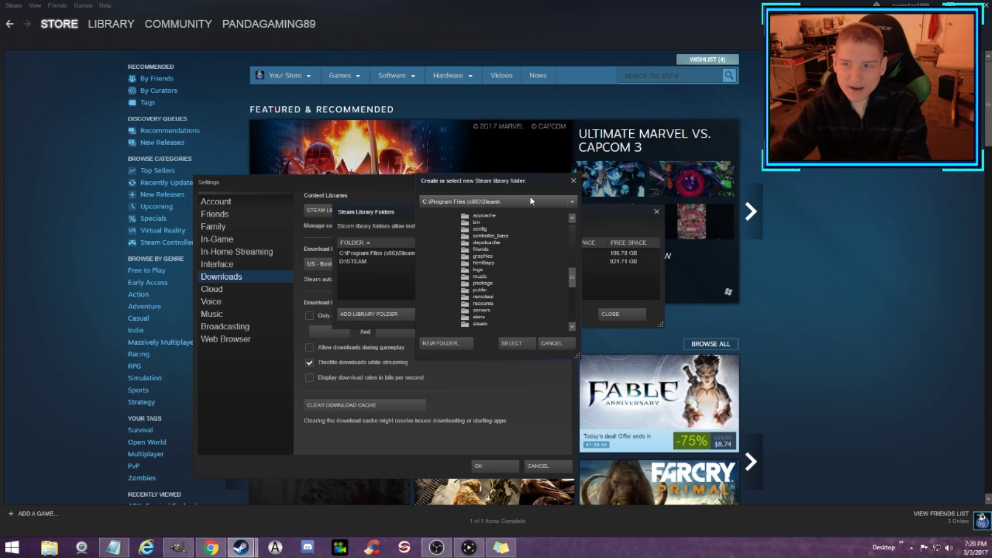
{"action": "left_click", "coordinate": [564, 202]}
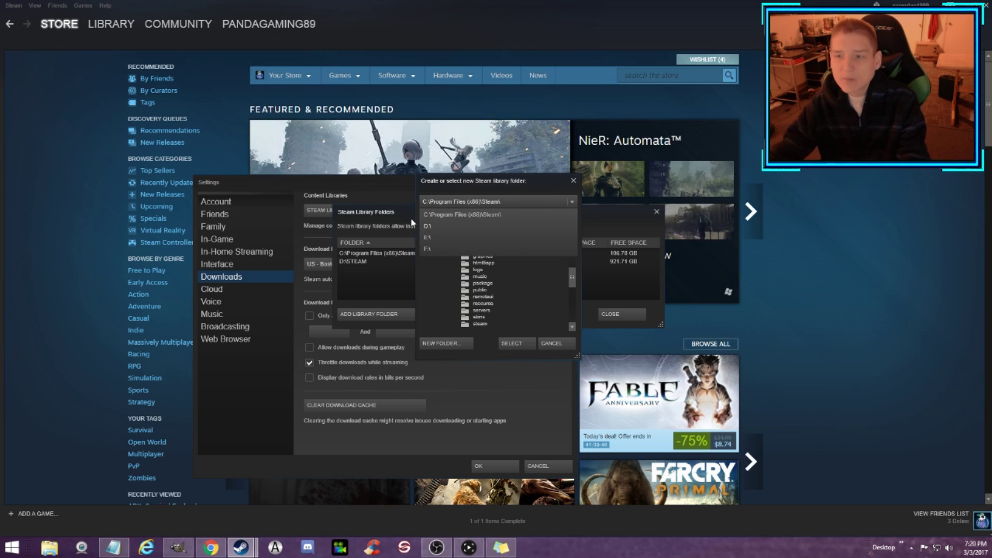
{"action": "left_click", "coordinate": [560, 343]}
{"action": "left_click", "coordinate": [559, 343]}
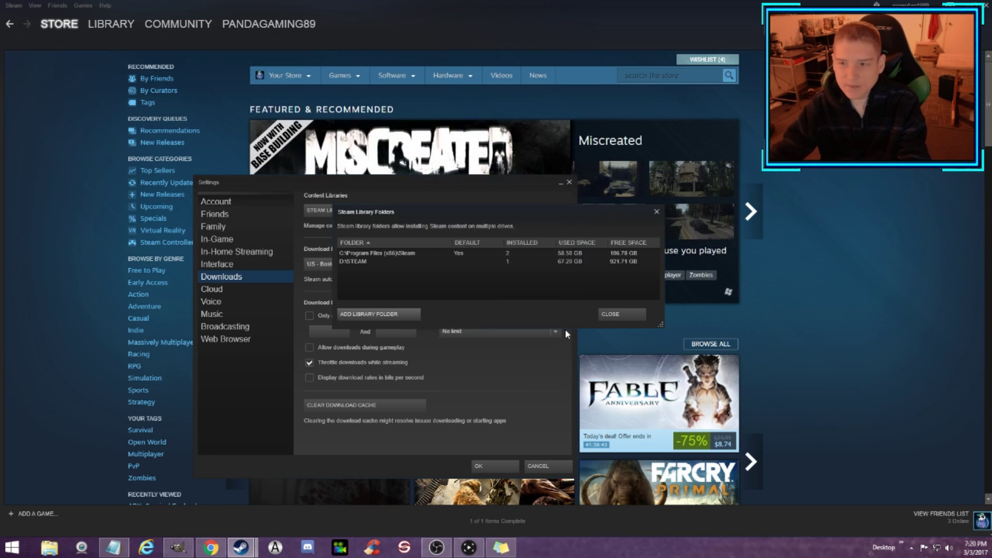
{"action": "left_click", "coordinate": [639, 317]}
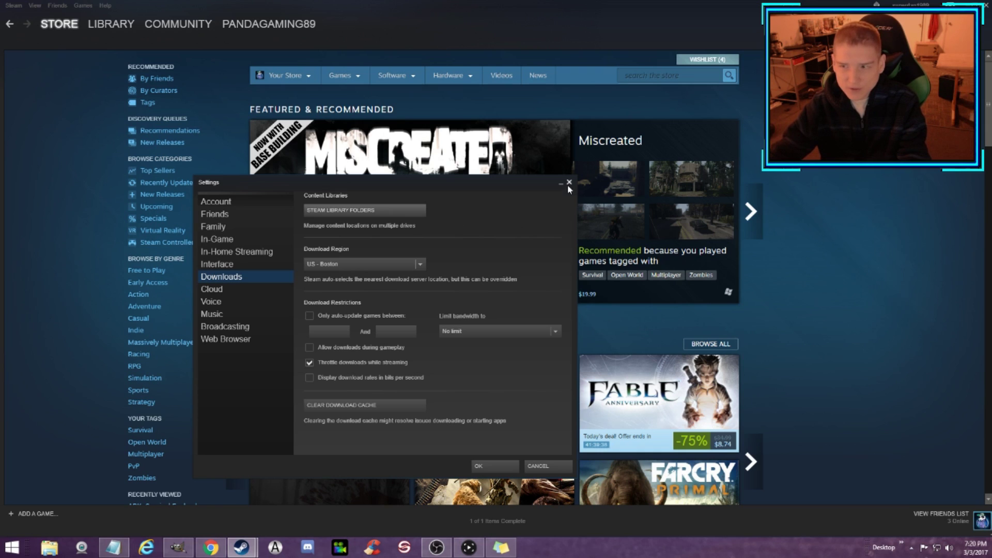
Step: Open the local files properties of ARK: Survival Of The Fittest from the game library
{"action": "left_click", "coordinate": [116, 26]}
{"action": "left_click", "coordinate": [117, 36]}
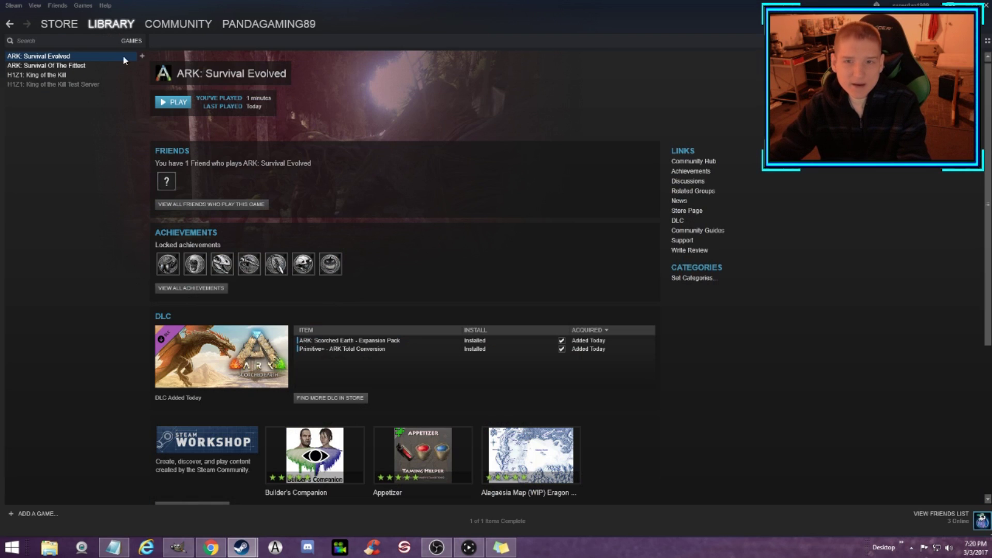
{"action": "right_click", "coordinate": [70, 67]}
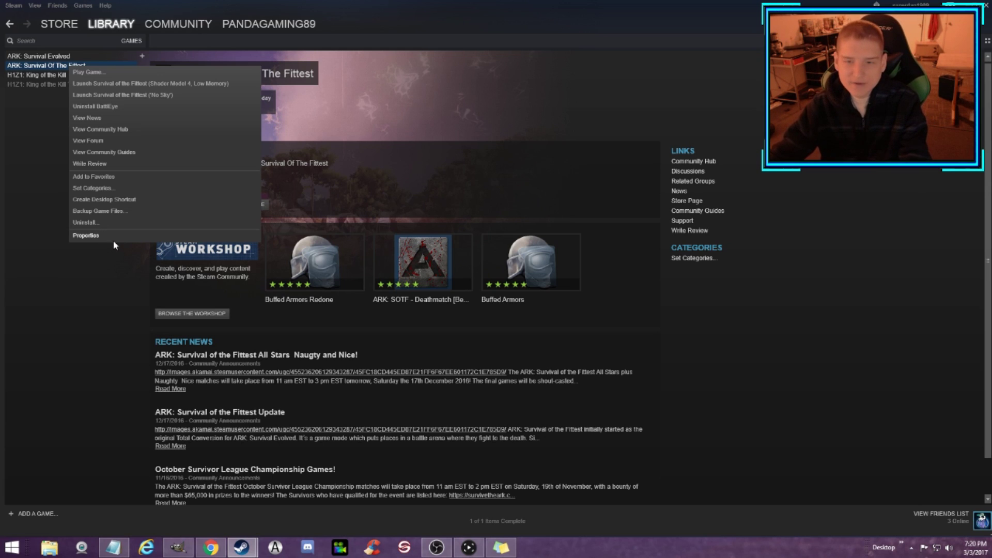
{"action": "left_click", "coordinate": [113, 235]}
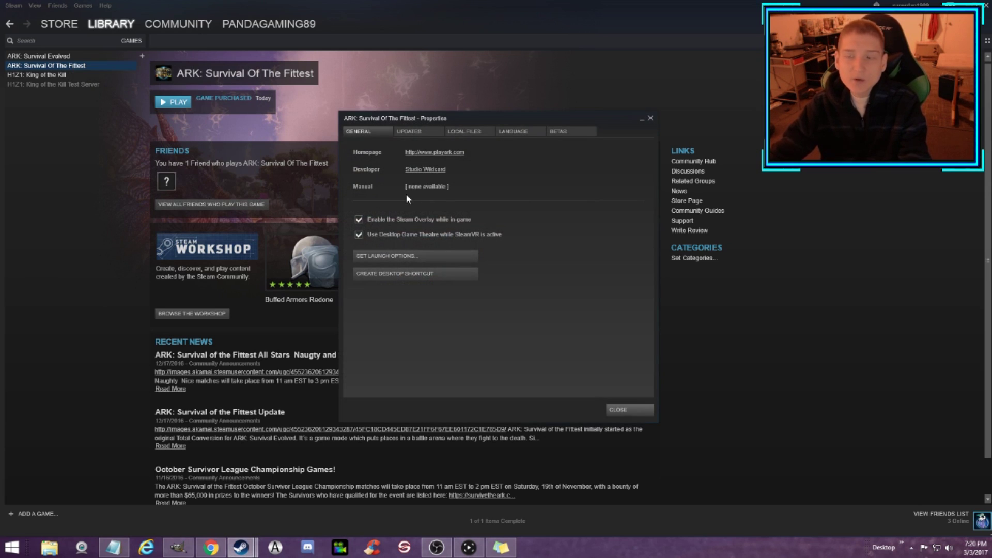
{"action": "left_click", "coordinate": [461, 131]}
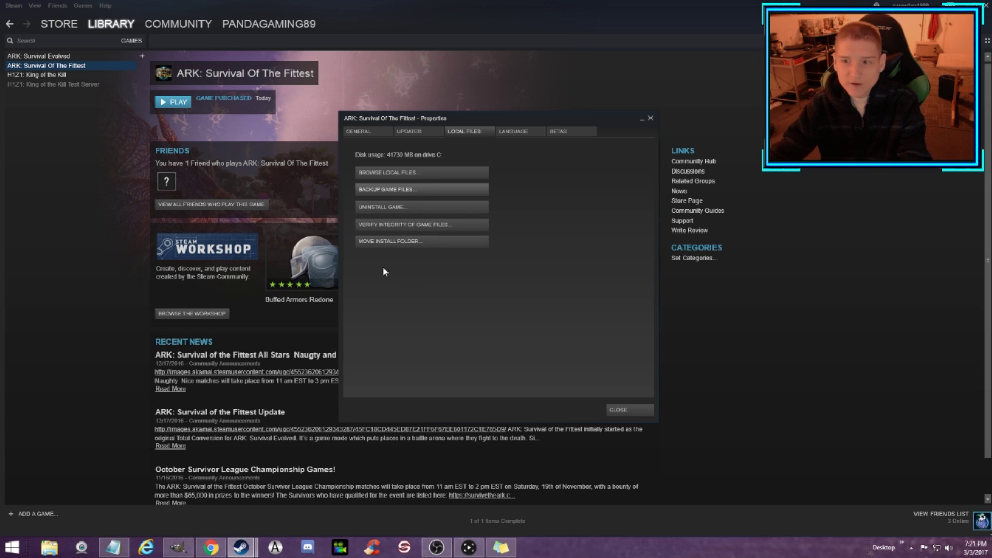
Step: Start moving the install folder of ARK: Survival Of The Fittest to the D:\STEAM library folder
{"action": "left_click", "coordinate": [398, 240]}
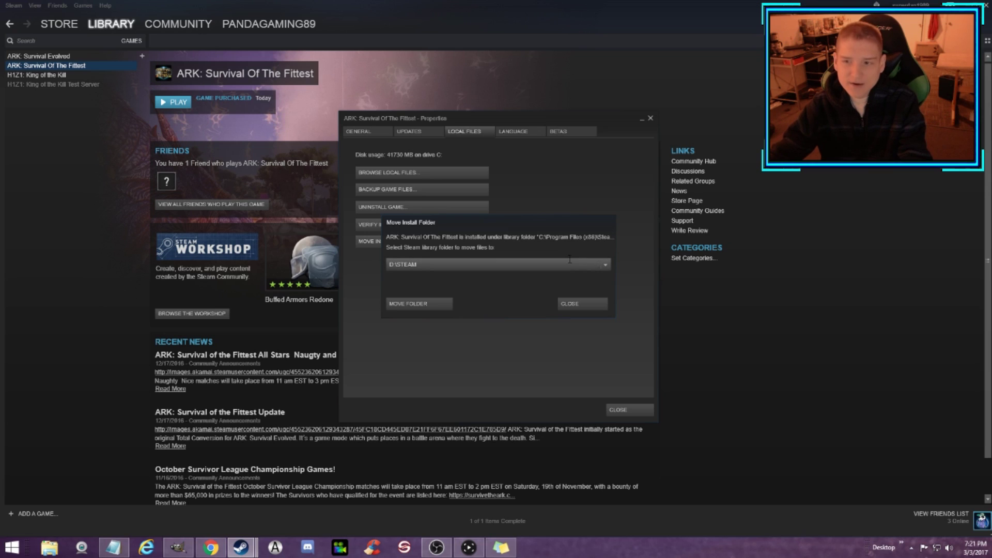
{"action": "left_click", "coordinate": [607, 265]}
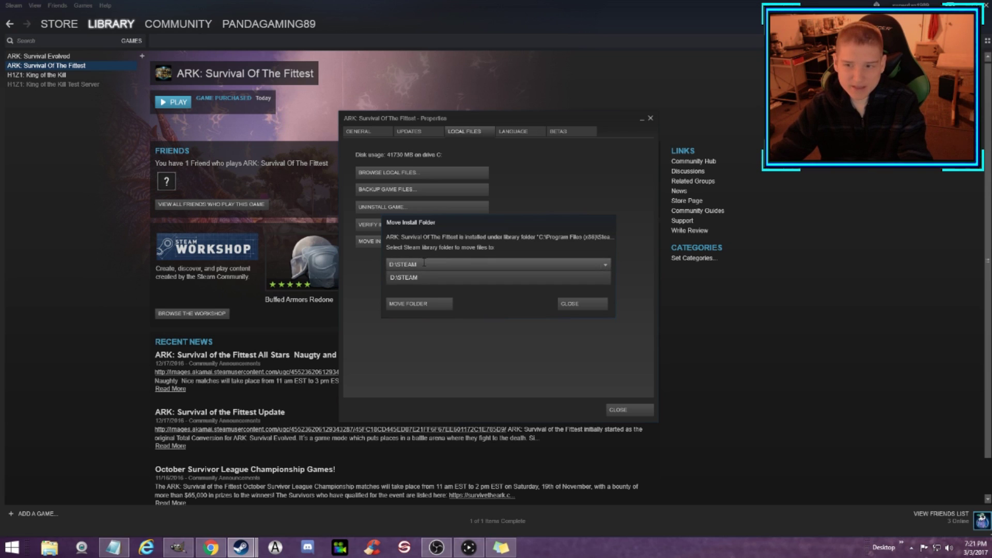
{"action": "left_click", "coordinate": [407, 278]}
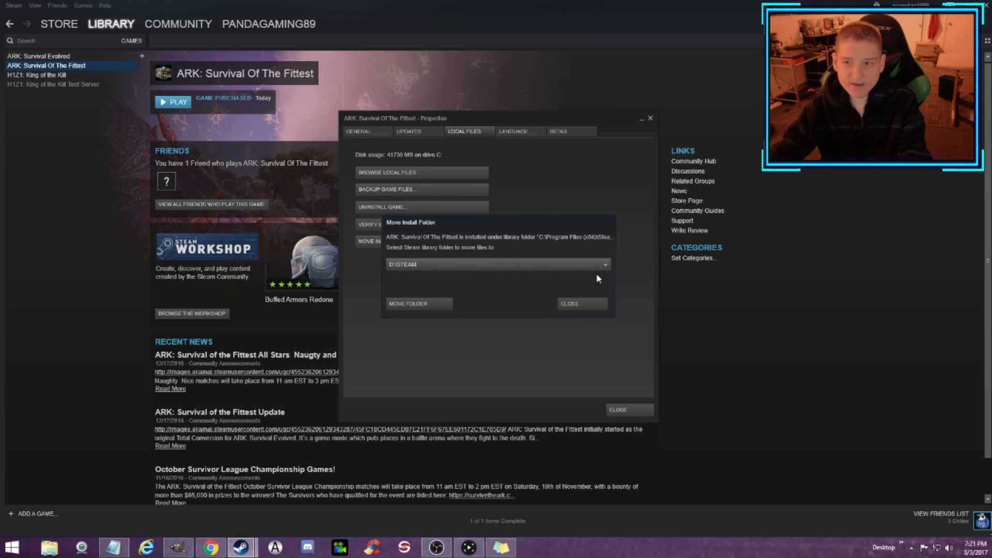
{"action": "left_click", "coordinate": [403, 301]}
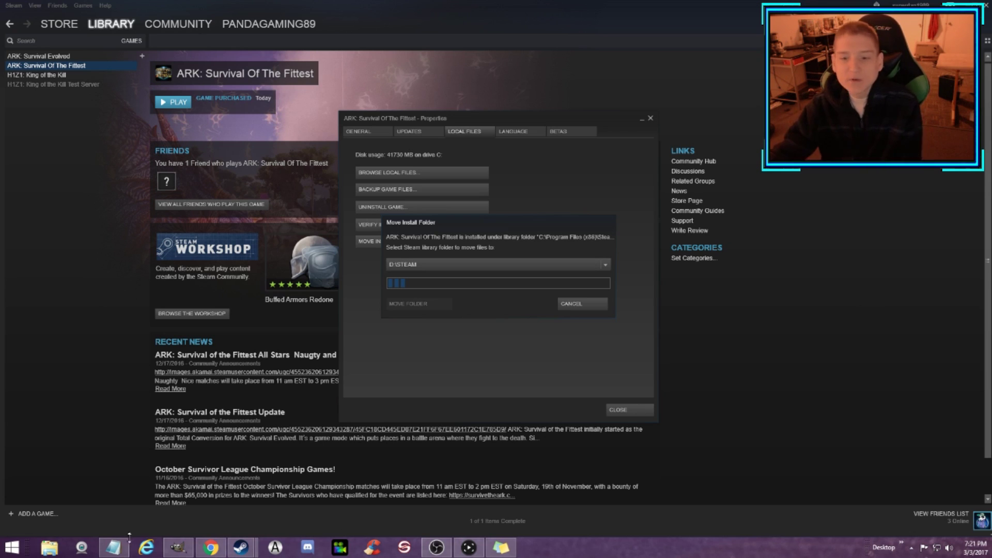
Step: Check the used and free space of Local Disk (C:) in its drive properties
{"action": "left_click", "coordinate": [49, 548]}
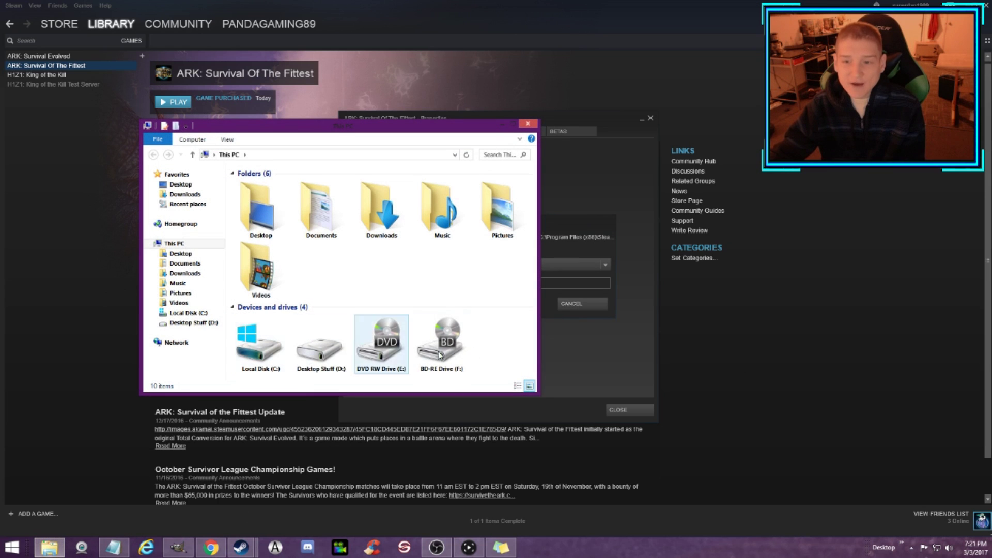
{"action": "left_click", "coordinate": [189, 312]}
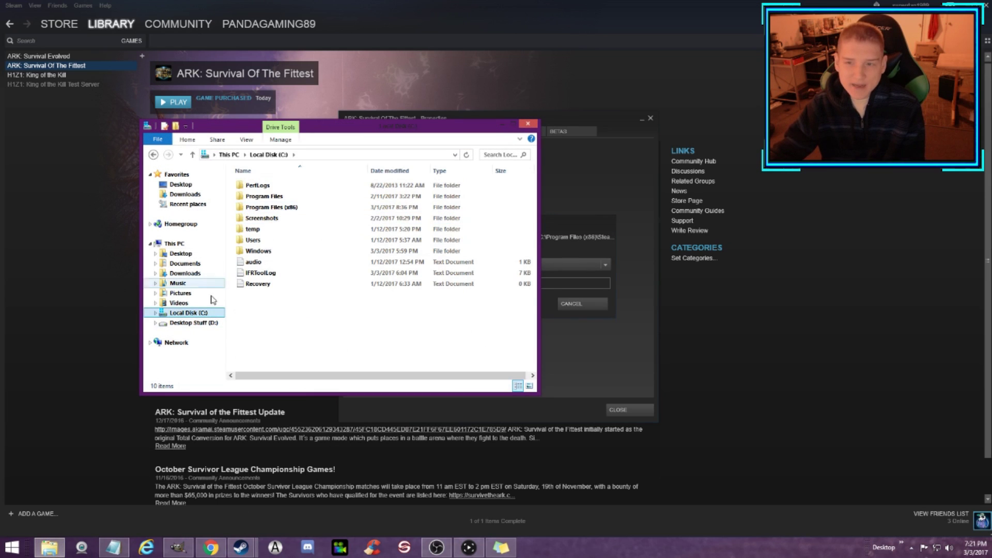
{"action": "right_click", "coordinate": [201, 314]}
{"action": "left_click", "coordinate": [261, 453]}
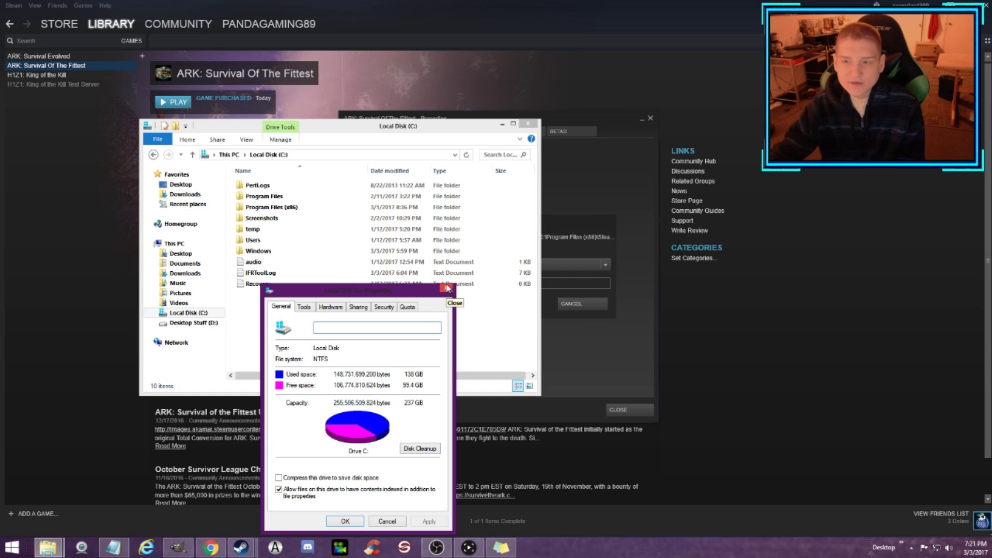
Step: Look through Program Files (x86) on the C: drive for the Steam folder, and close File Explorer and the drive properties
{"action": "double_click", "coordinate": [310, 208]}
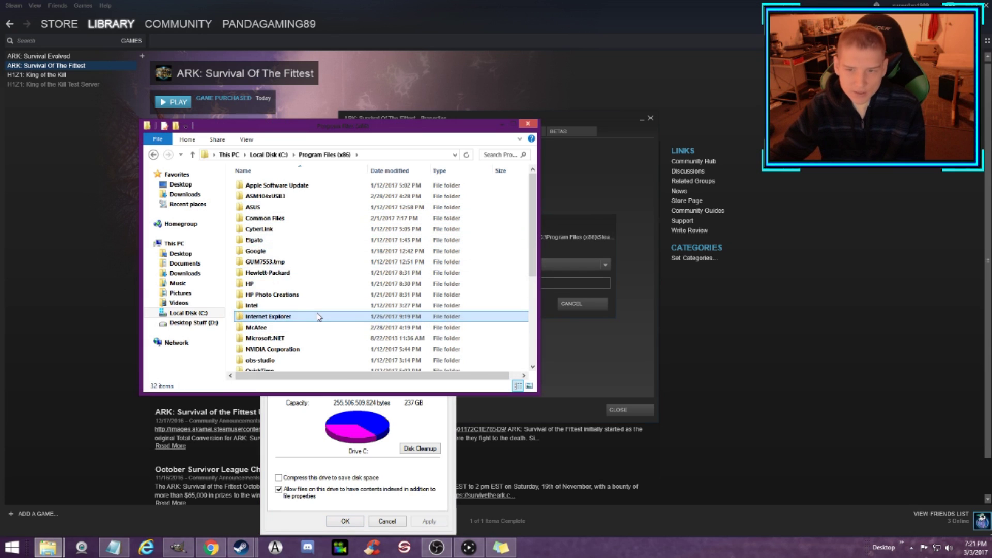
{"action": "scroll", "coordinate": [319, 318], "scroll_direction": "down", "scroll_amount": 5}
{"action": "left_click", "coordinate": [380, 224]}
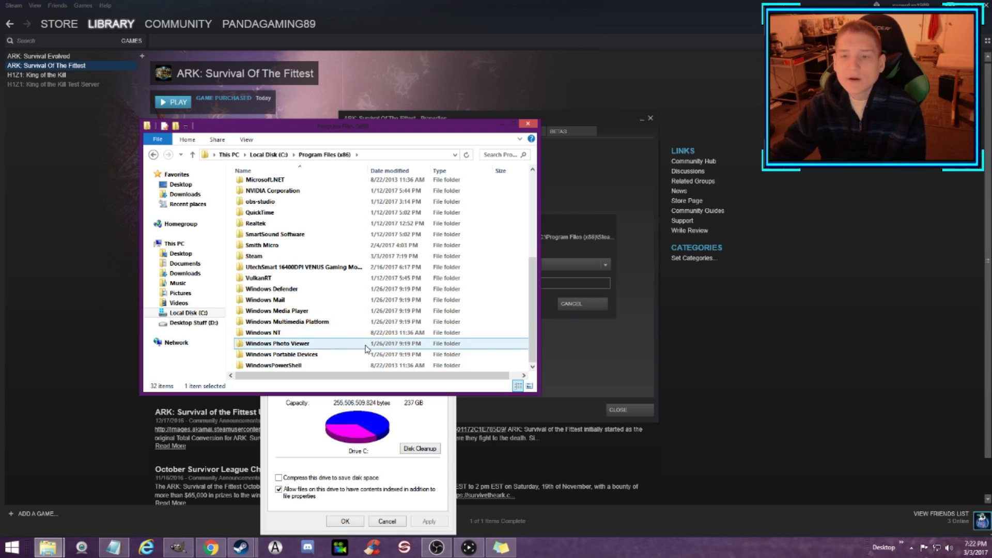
{"action": "left_click", "coordinate": [528, 125]}
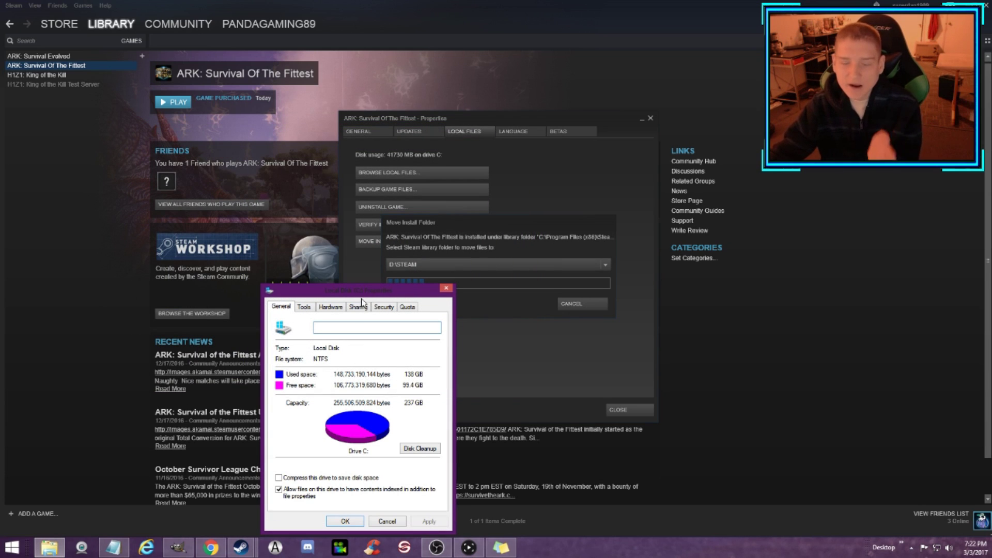
{"action": "left_click", "coordinate": [445, 288]}
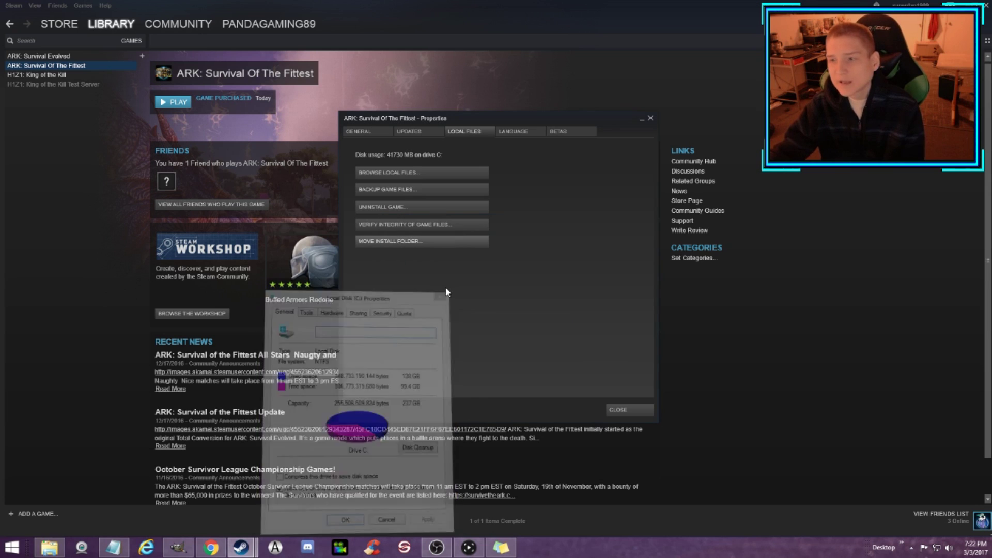
Step: Close the game's properties and launch ARK: Survival Evolved from its desktop shortcut, closing the Steam settings too
{"action": "left_click", "coordinate": [414, 243]}
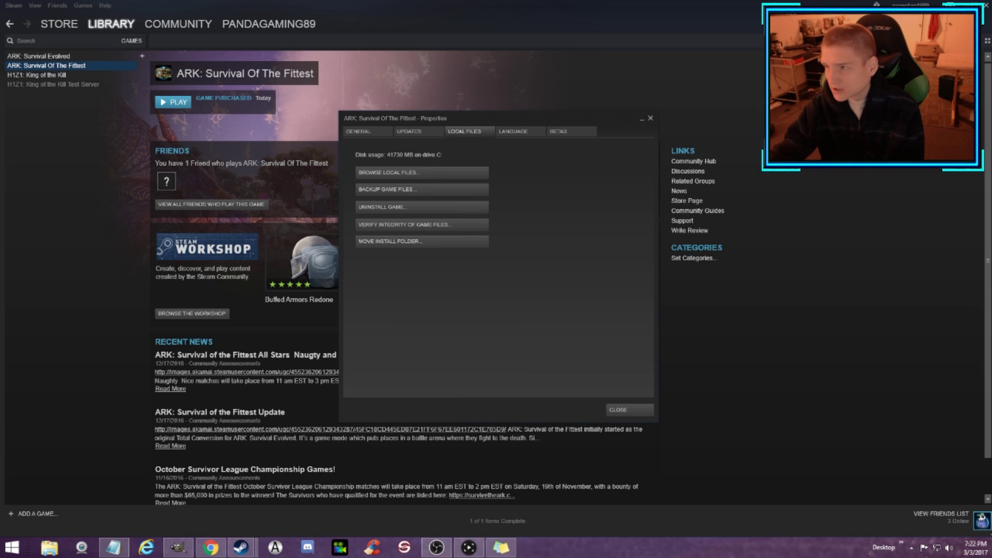
{"action": "left_click", "coordinate": [649, 119]}
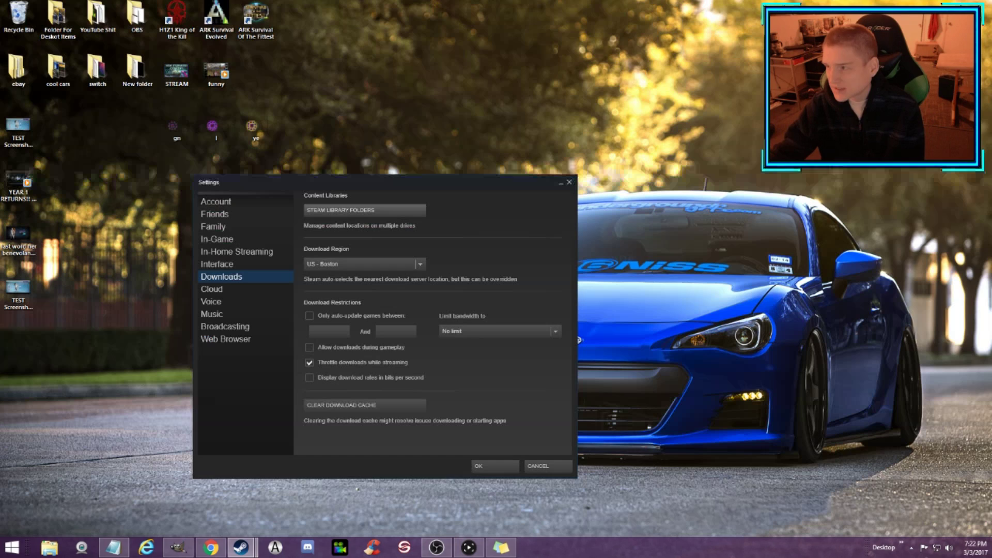
{"action": "double_click", "coordinate": [216, 23]}
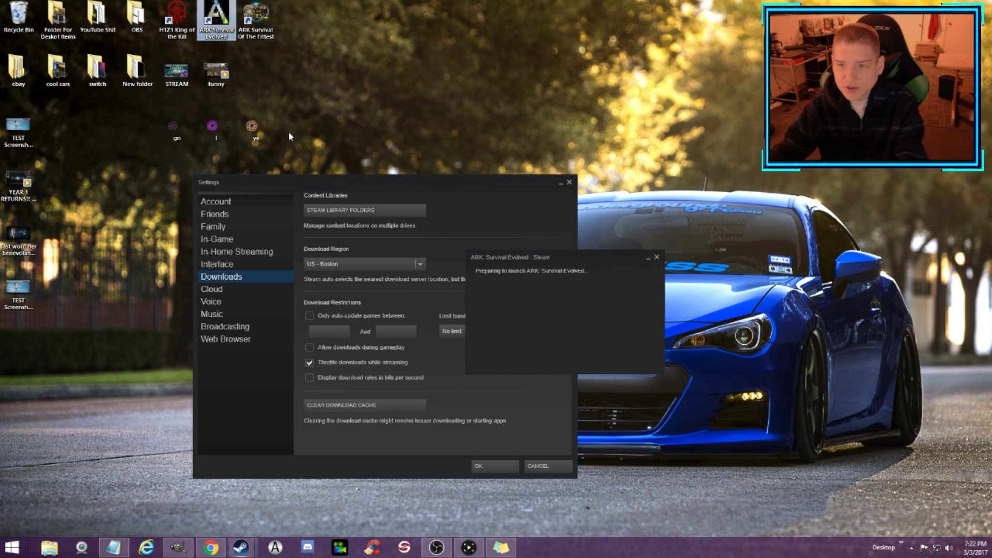
{"action": "left_click", "coordinate": [567, 183]}
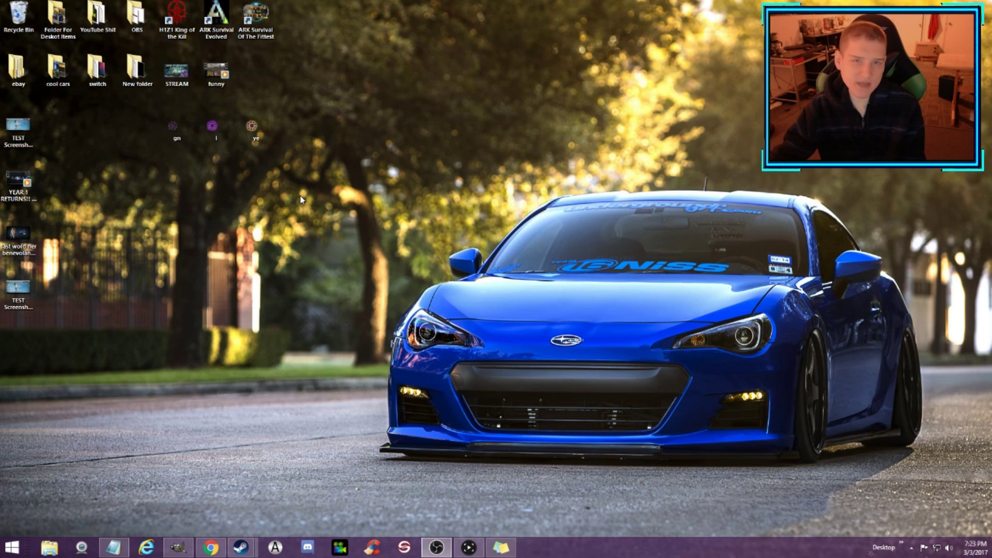
Step: Move the three loose desktop icons into the second icon row, beside the funny file
{"action": "left_click_drag", "start_coordinate": [276, 160], "coordinate": [254, 71]}
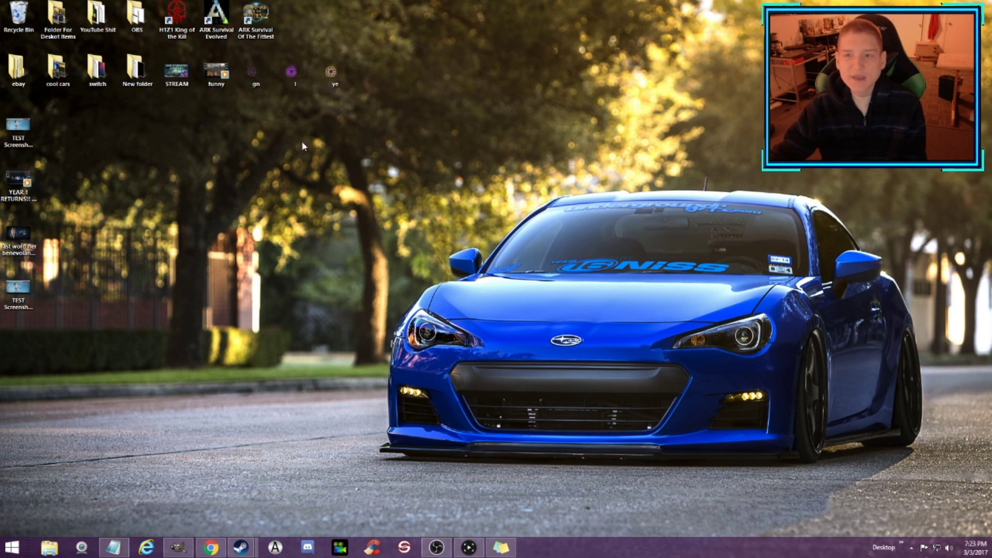
{"action": "mouse_move", "coordinate": [332, 60]}
{"action": "left_mouse_down"}
{"action": "mouse_move", "coordinate": [309, 17]}
{"action": "mouse_move", "coordinate": [346, 69]}
{"action": "left_mouse_up"}
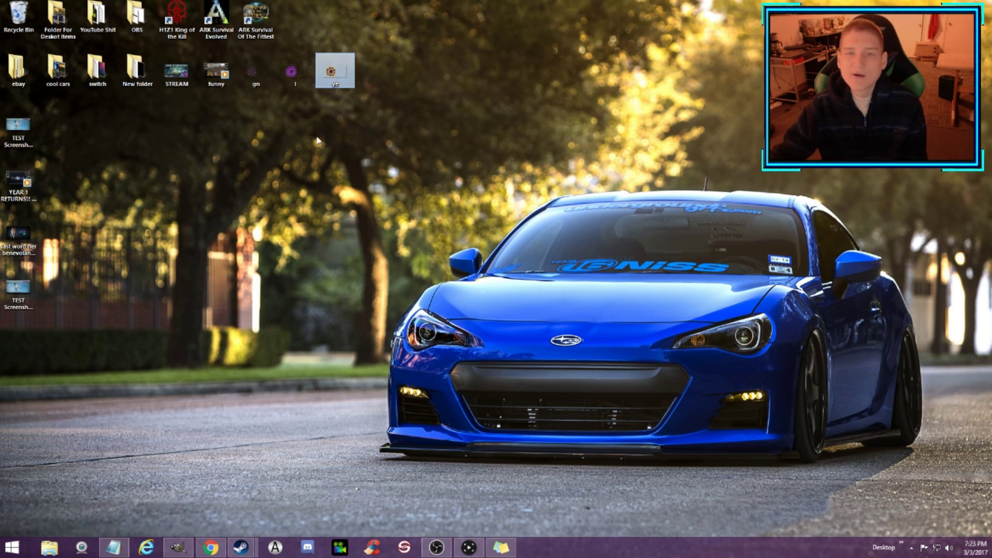